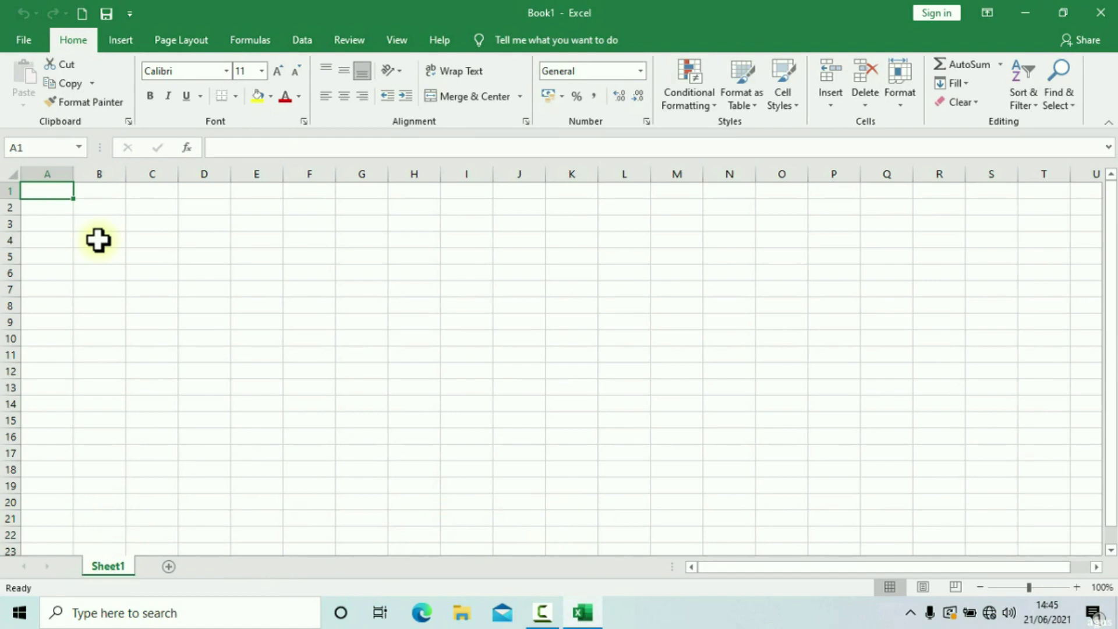
Step: Start saving the new workbook and browse to Local Disk (E:) as the save location
{"action": "key", "text": "ctrl+s"}
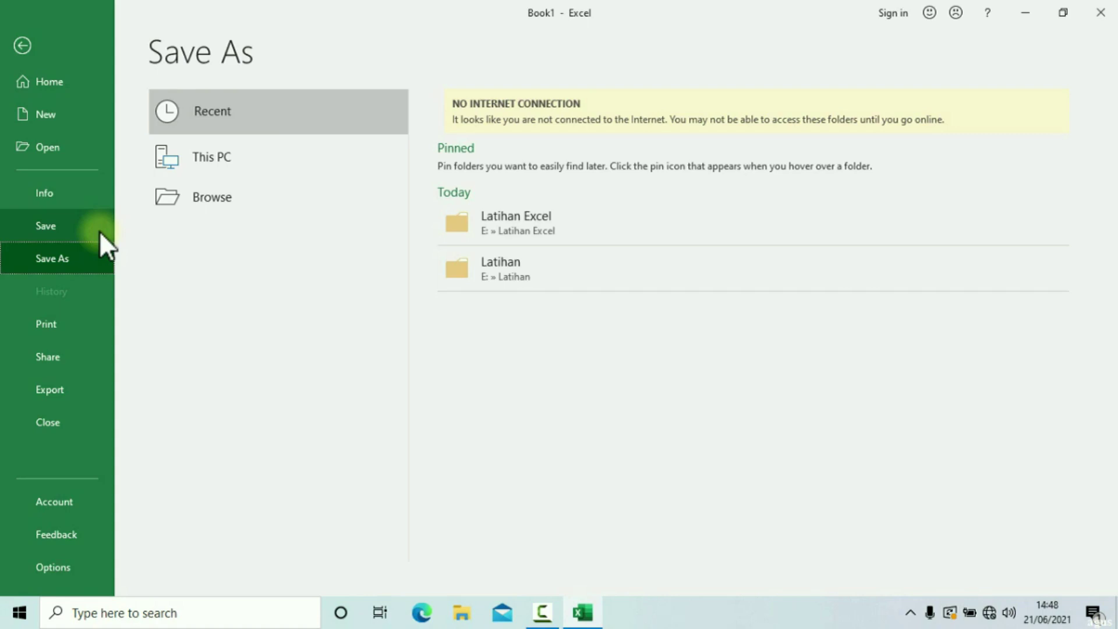
{"action": "left_click", "coordinate": [99, 230]}
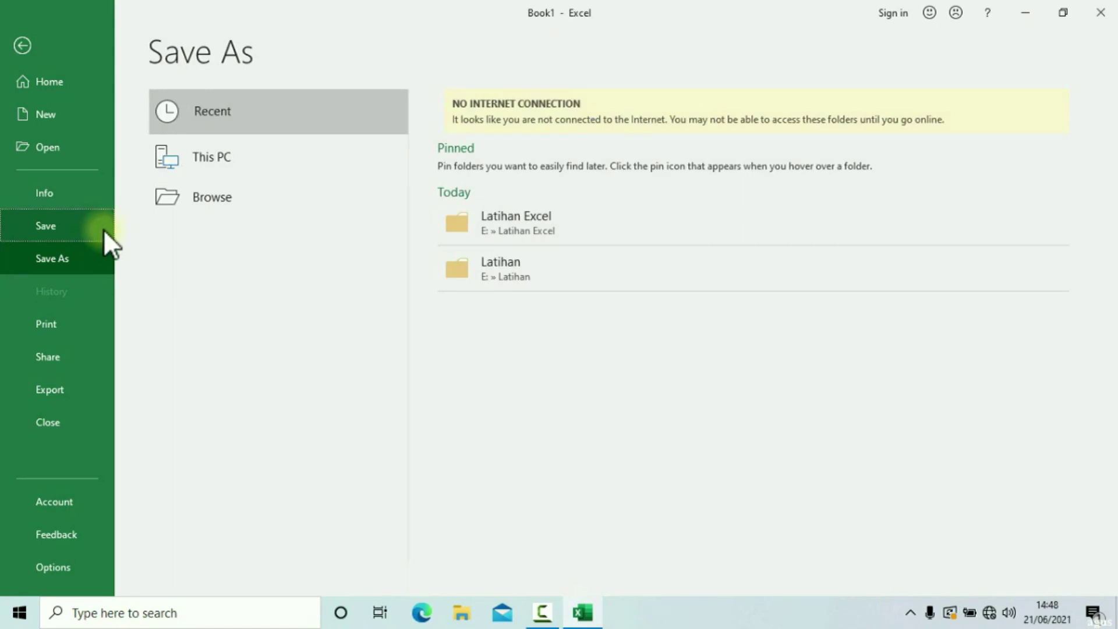
{"action": "left_click", "coordinate": [223, 210]}
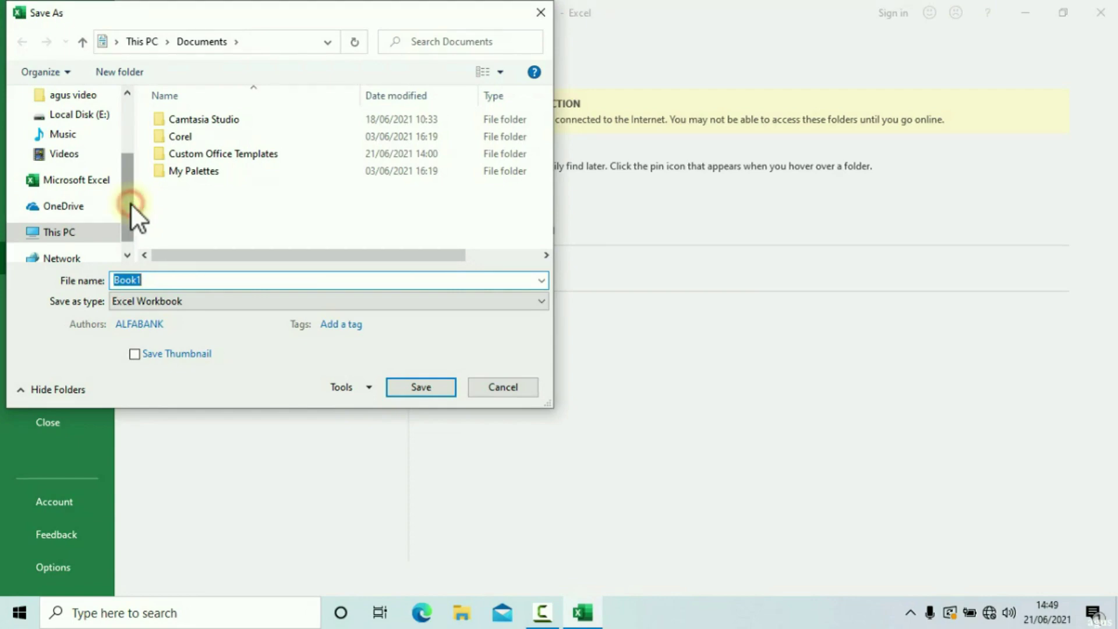
{"action": "left_click_drag", "start_coordinate": [131, 196], "coordinate": [135, 170]}
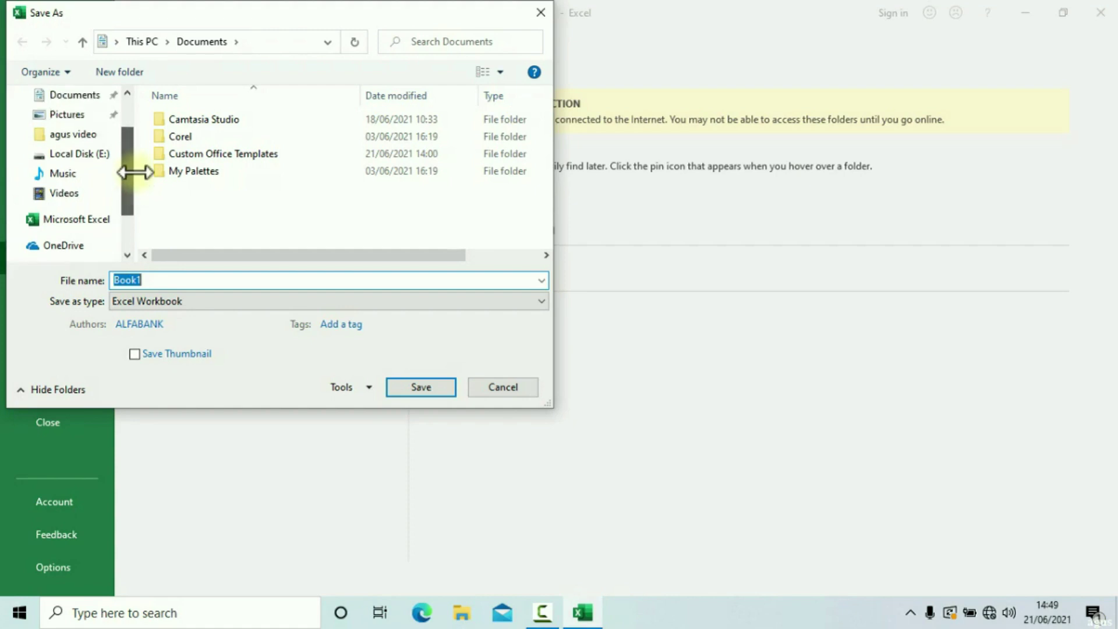
{"action": "left_click", "coordinate": [107, 154]}
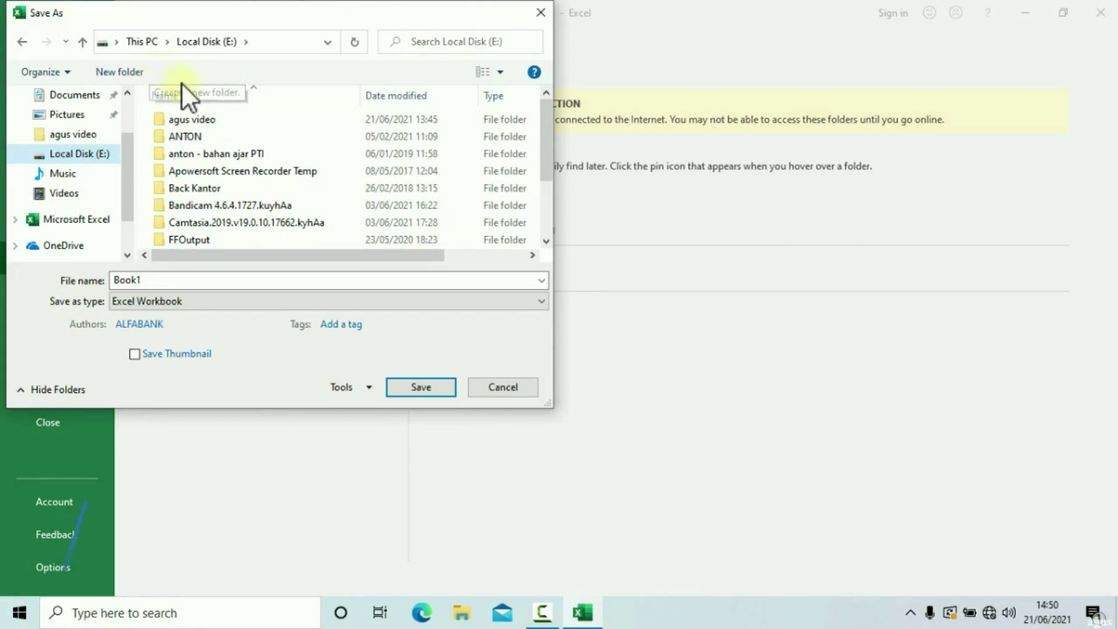
Step: Create a new folder named "Latihan" on Local Disk (E:)
{"action": "right_click", "coordinate": [294, 130]}
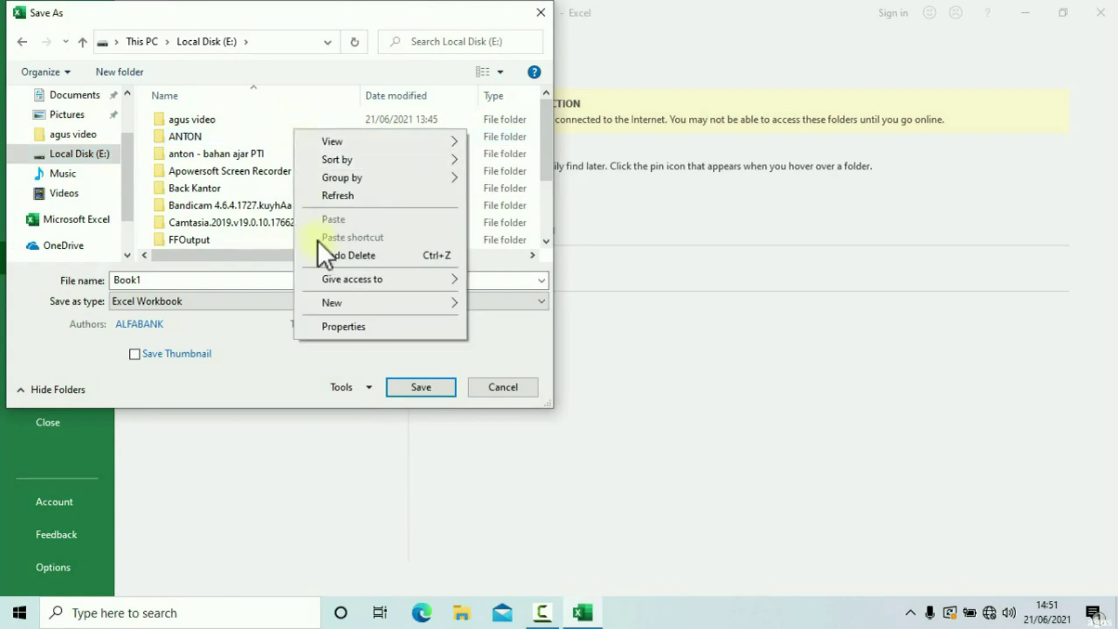
{"action": "mouse_move", "coordinate": [331, 299]}
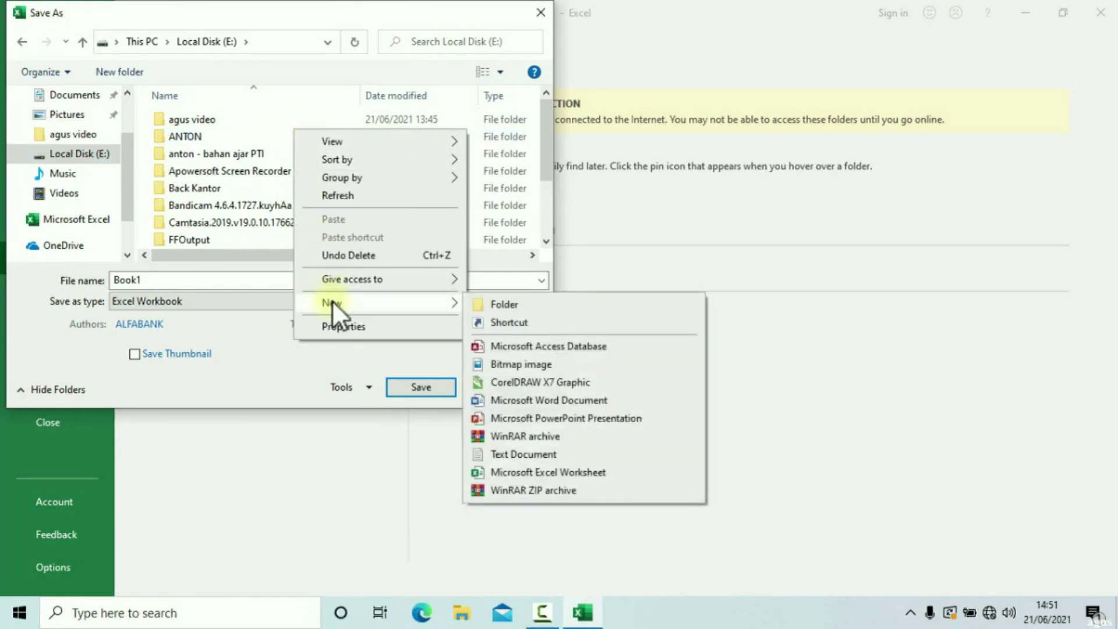
{"action": "left_click", "coordinate": [478, 307]}
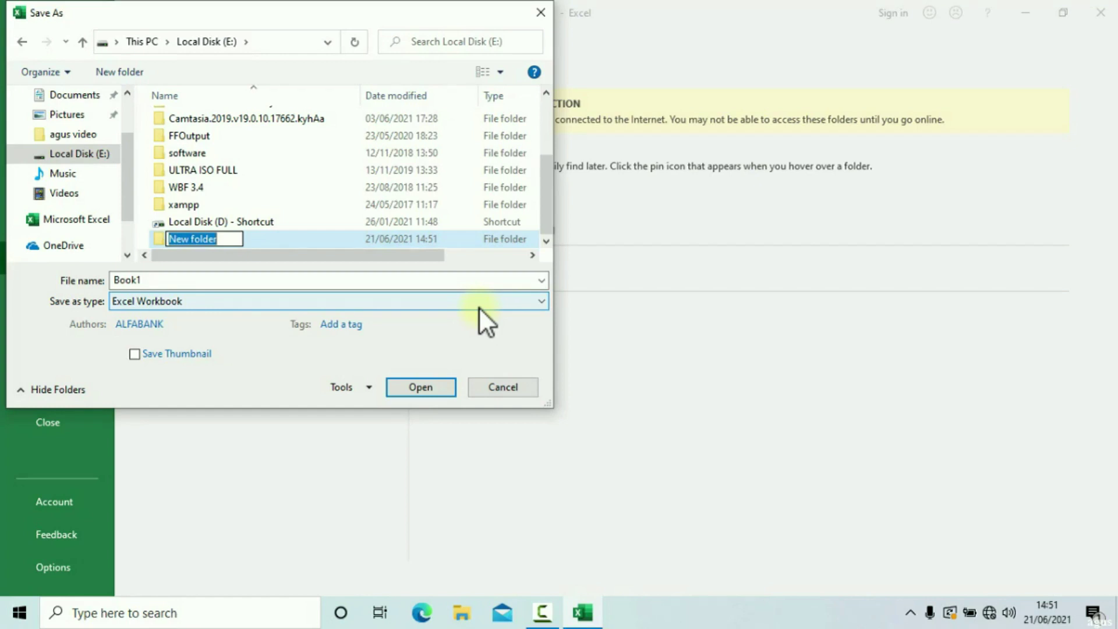
{"action": "type", "text": "Lat"}
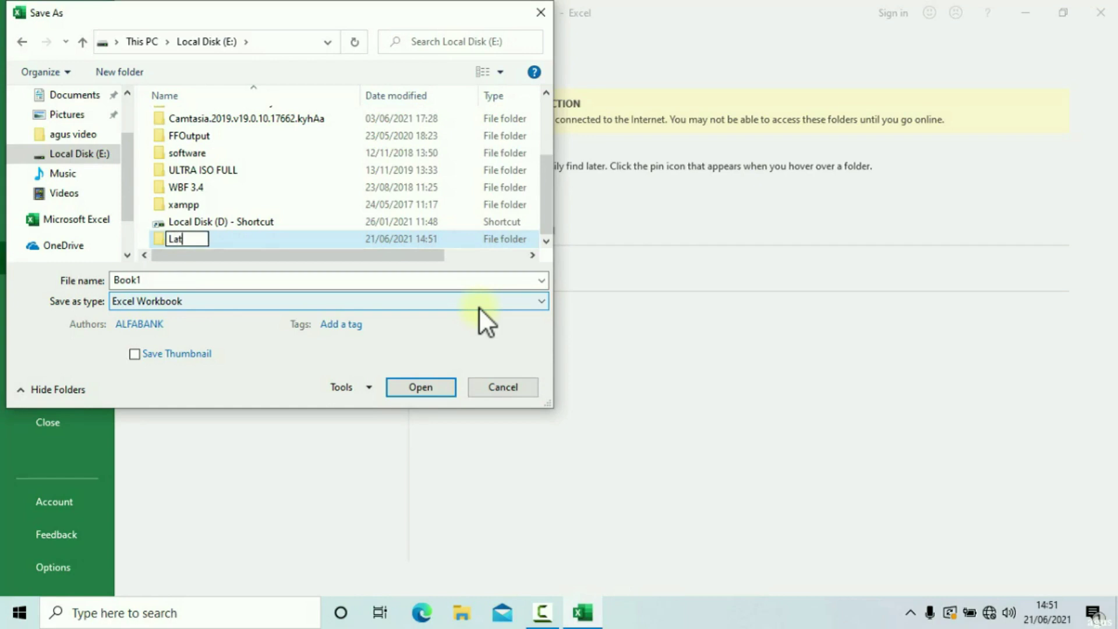
{"action": "type", "text": "ihan"}
{"action": "left_click", "coordinate": [348, 235]}
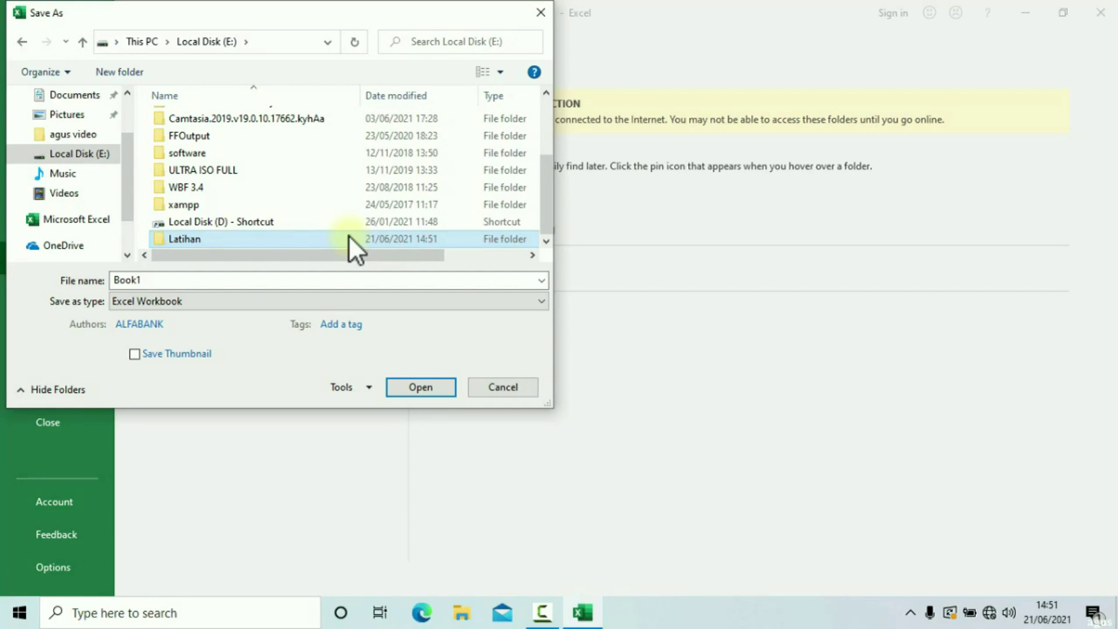
Step: Rename the Latihan folder as "Latihan Soal Excel"
{"action": "right_click", "coordinate": [283, 234]}
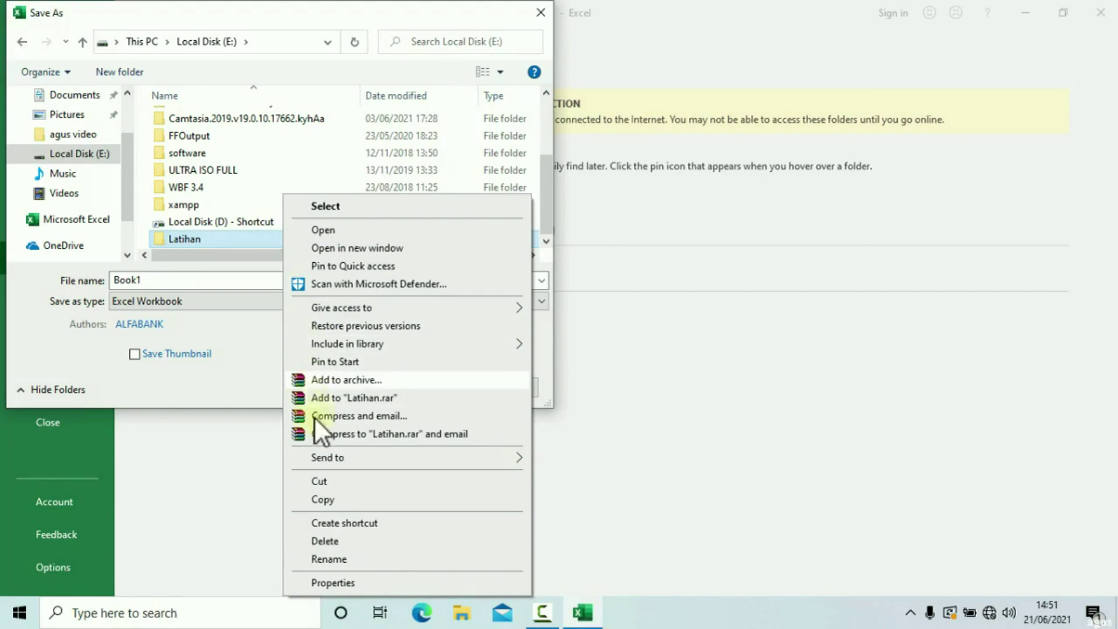
{"action": "left_click", "coordinate": [327, 558]}
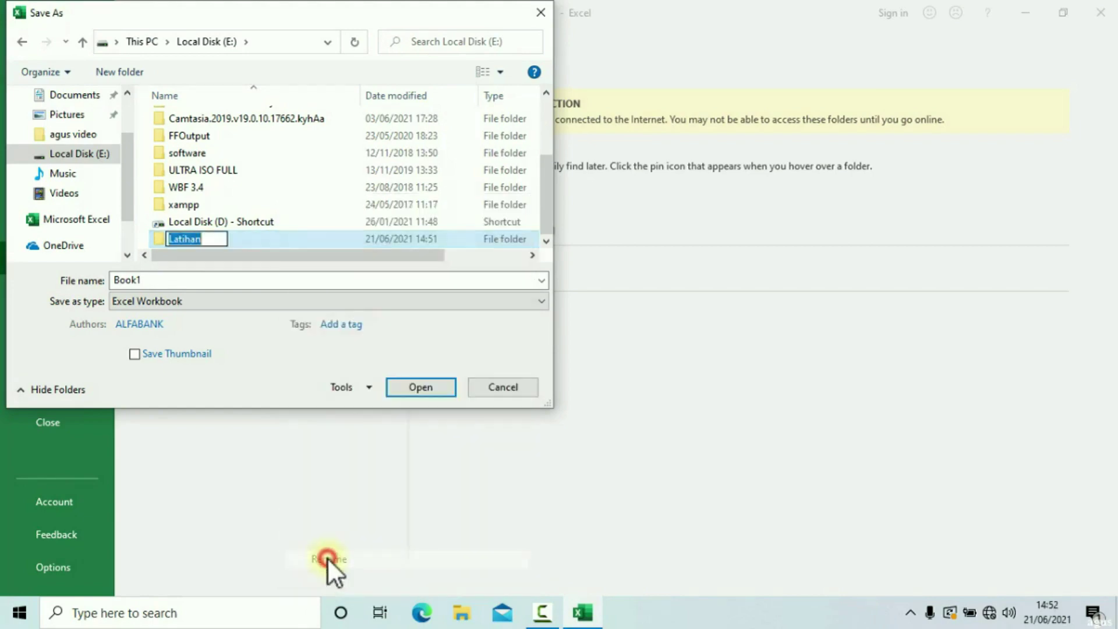
{"action": "left_click", "coordinate": [218, 240]}
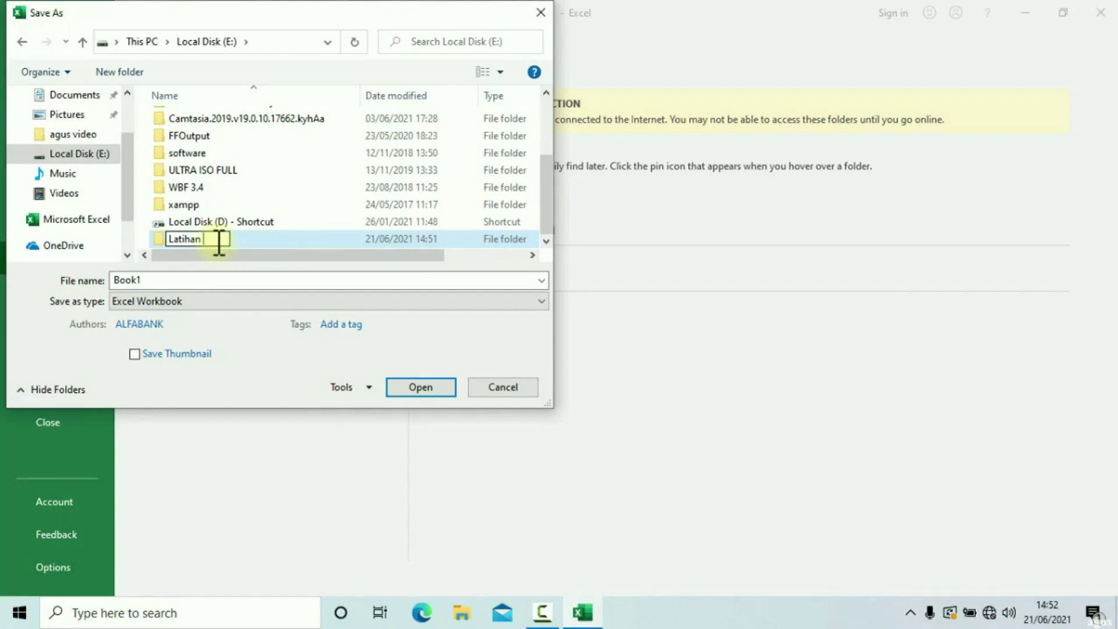
{"action": "type", "text": "Soal Excel"}
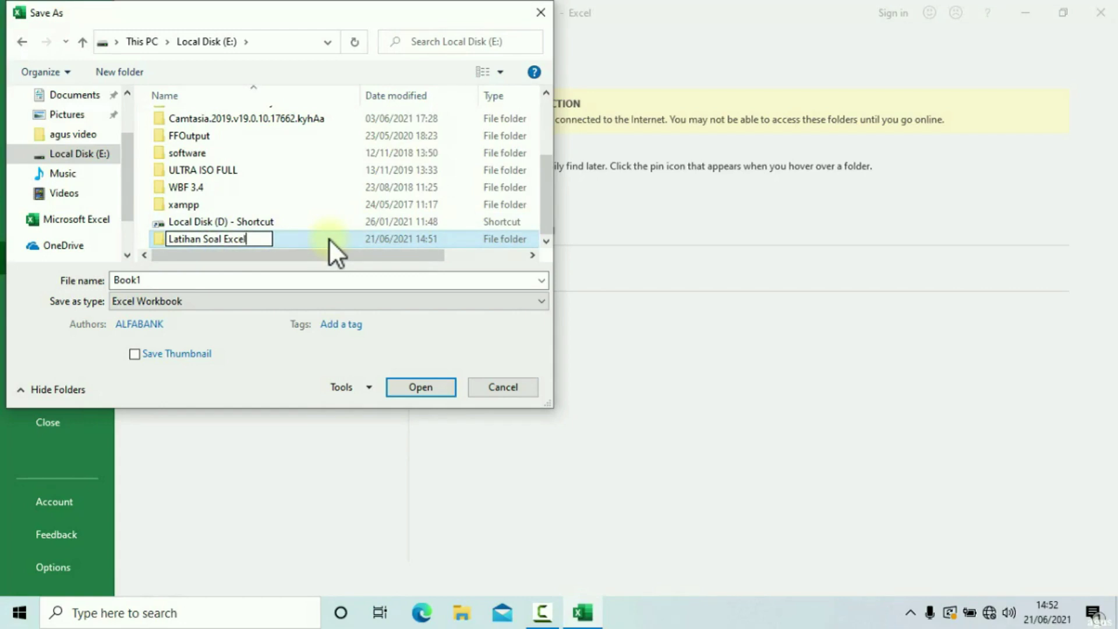
{"action": "key", "text": "Return"}
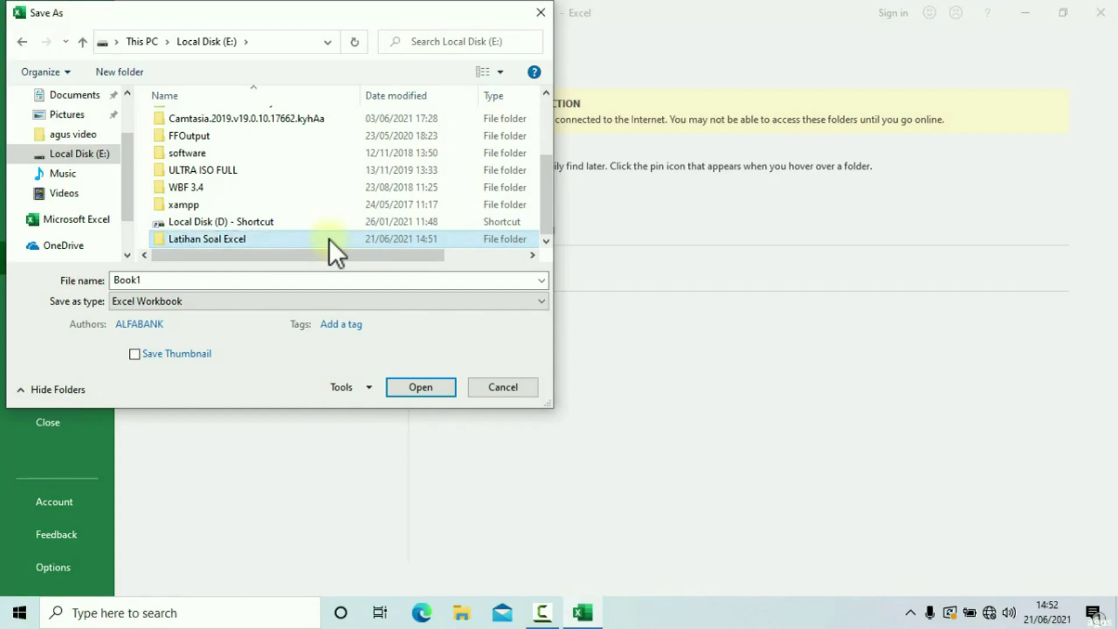
Step: Save the workbook as "Soal Excel 1" inside the Latihan Soal Excel folder
{"action": "left_click", "coordinate": [410, 382]}
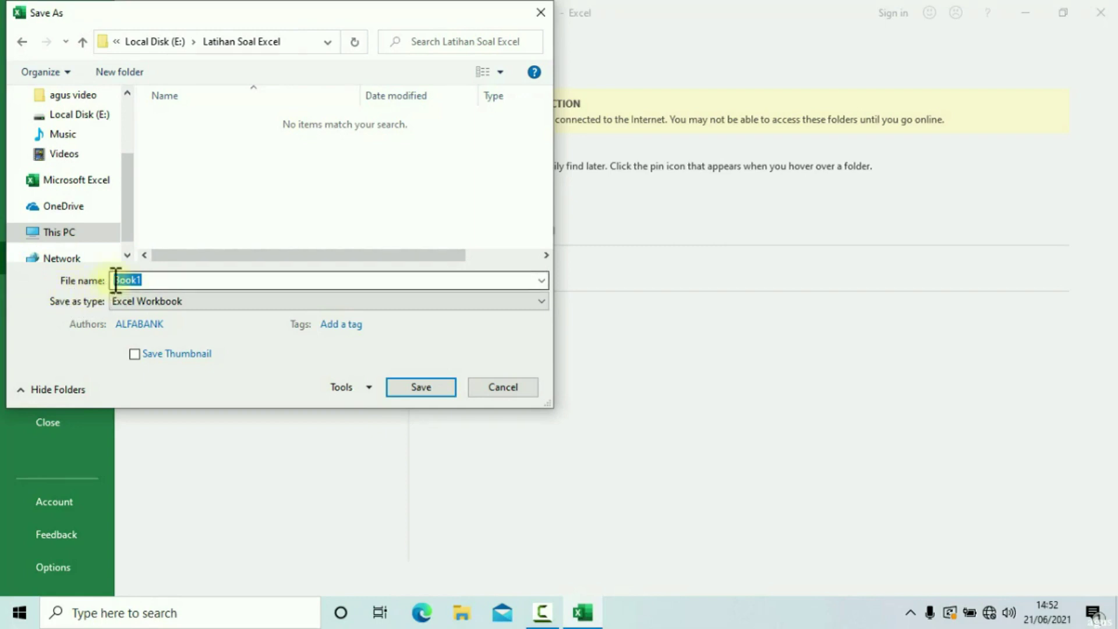
{"action": "left_click", "coordinate": [151, 281]}
{"action": "key", "text": "BackSpace"}
{"action": "key", "text": "BackSpace"}
{"action": "key", "text": "BackSpace"}
{"action": "key", "text": "BackSpace"}
{"action": "key", "text": "BackSpace"}
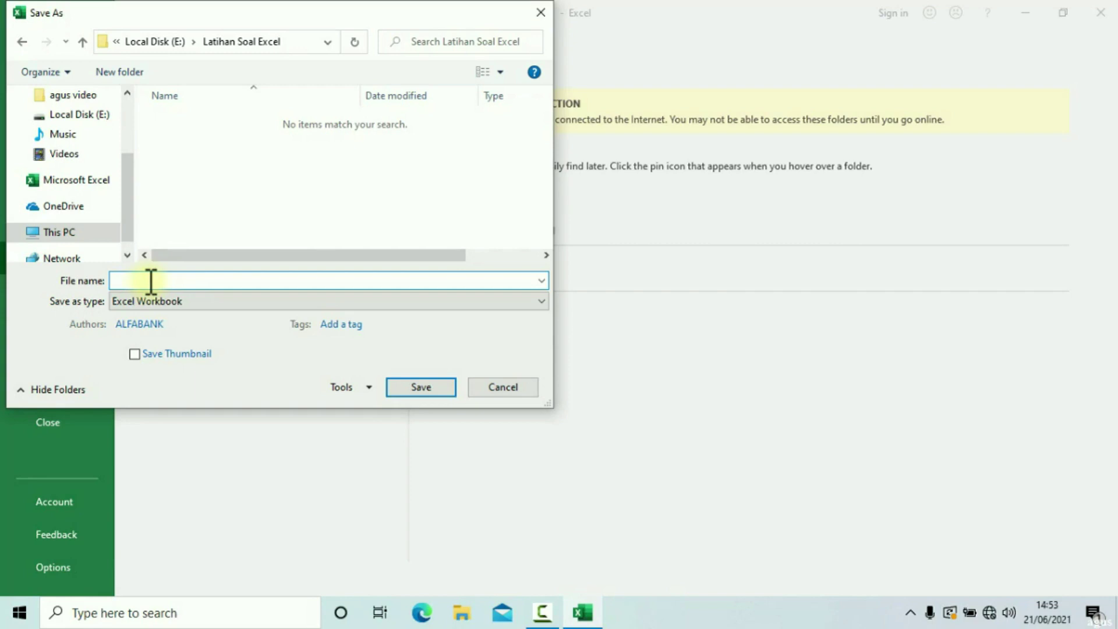
{"action": "type", "text": "Soal Excel 1"}
{"action": "left_click", "coordinate": [402, 383]}
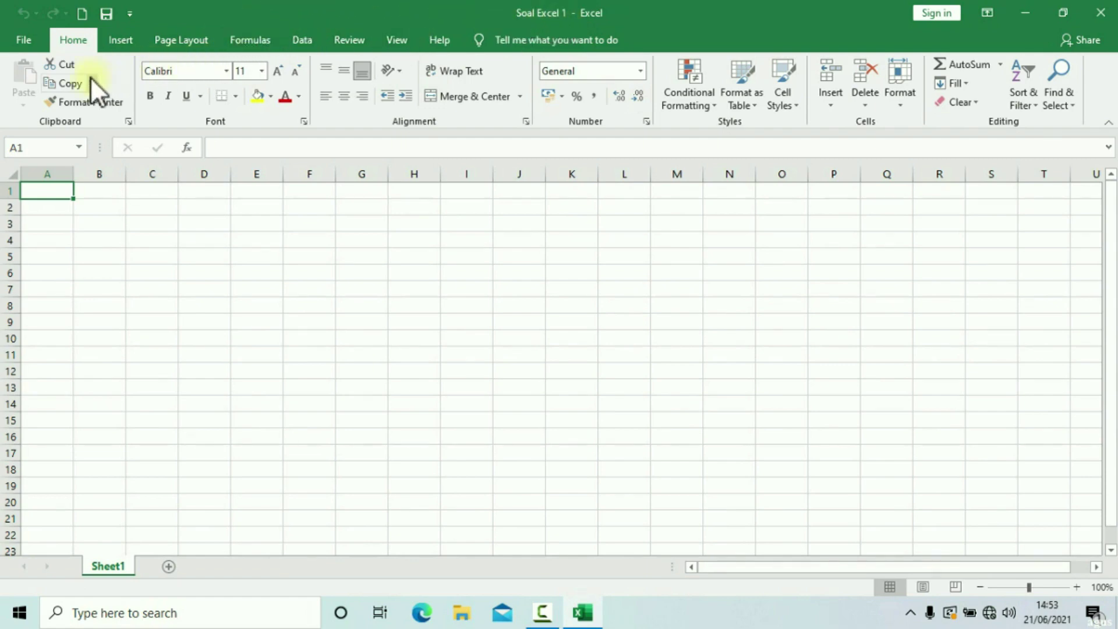
Step: Save a copy of the workbook under the name "Soal Excel 2" in the Latihan Soal Excel folder
{"action": "left_click", "coordinate": [24, 39]}
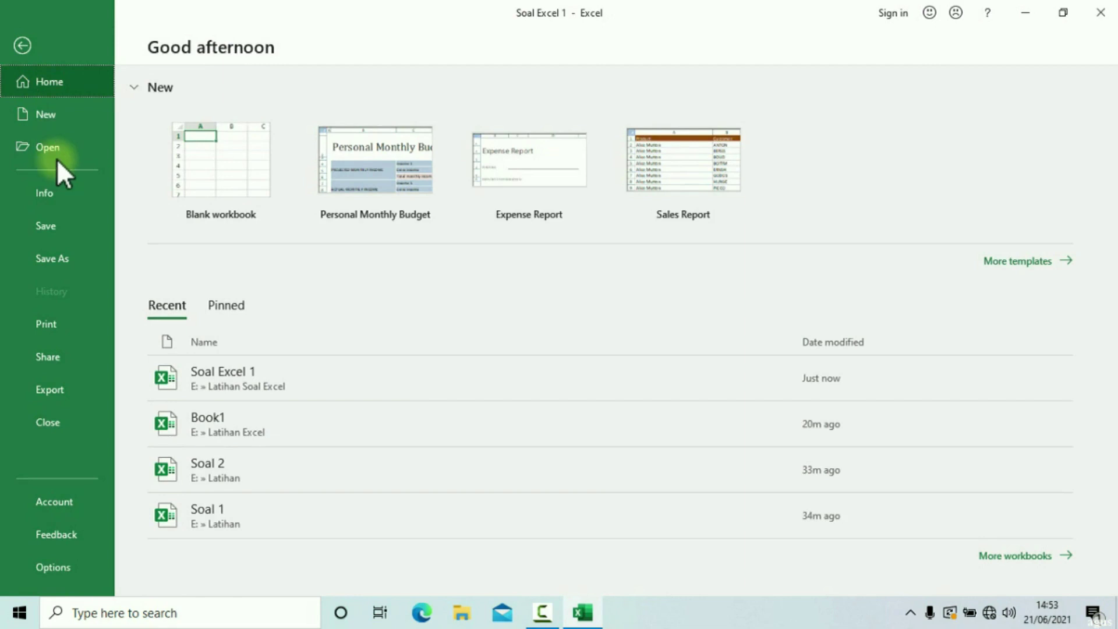
{"action": "left_click", "coordinate": [72, 267]}
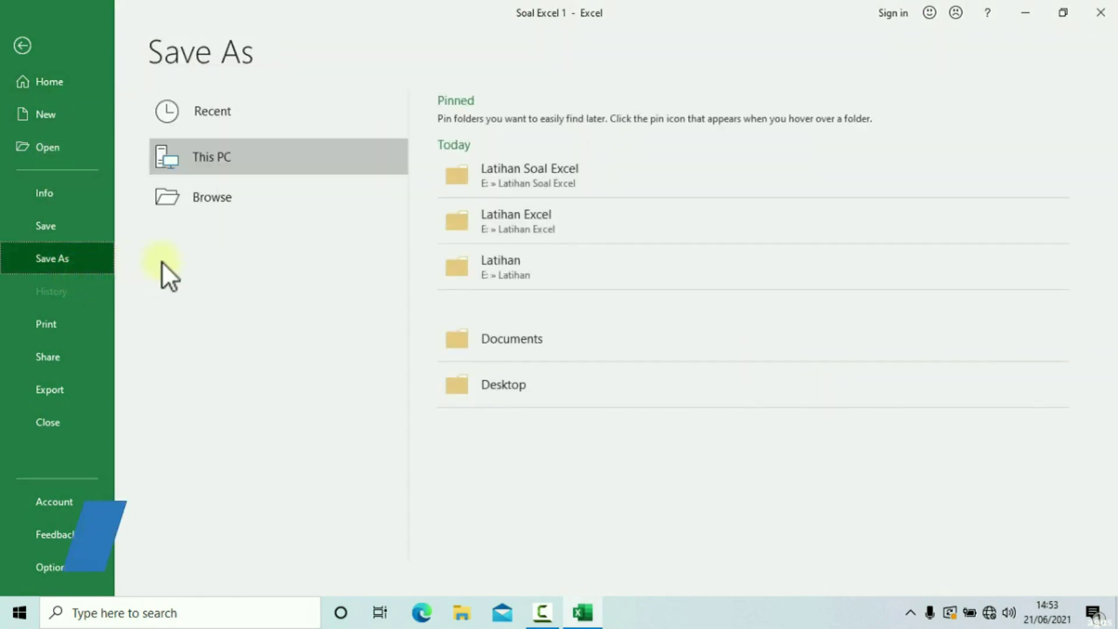
{"action": "left_click", "coordinate": [233, 199]}
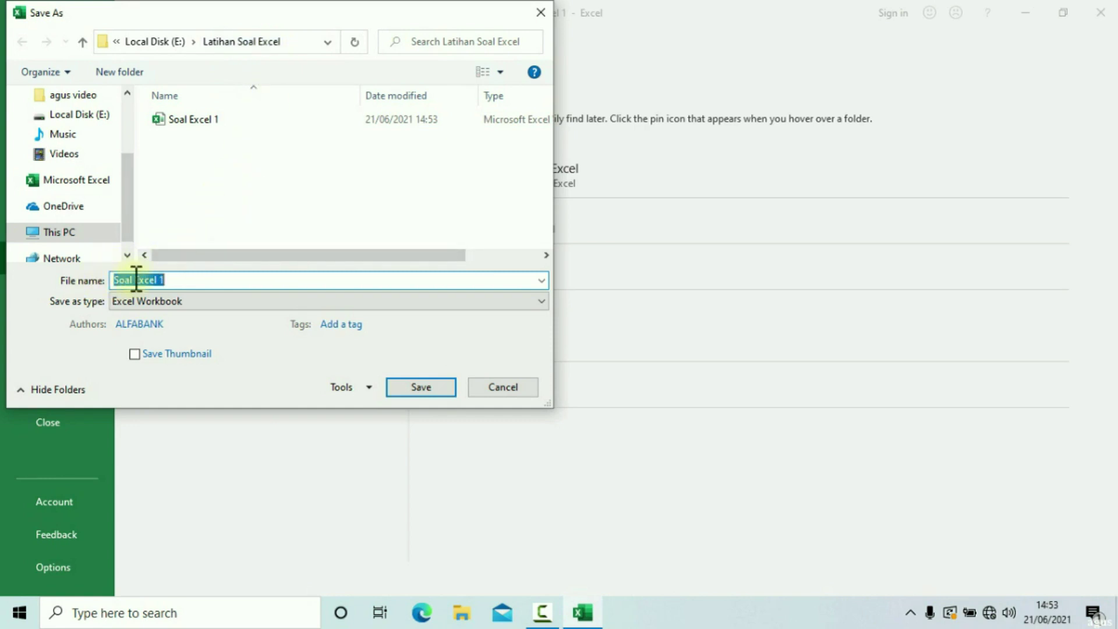
{"action": "left_click", "coordinate": [174, 280]}
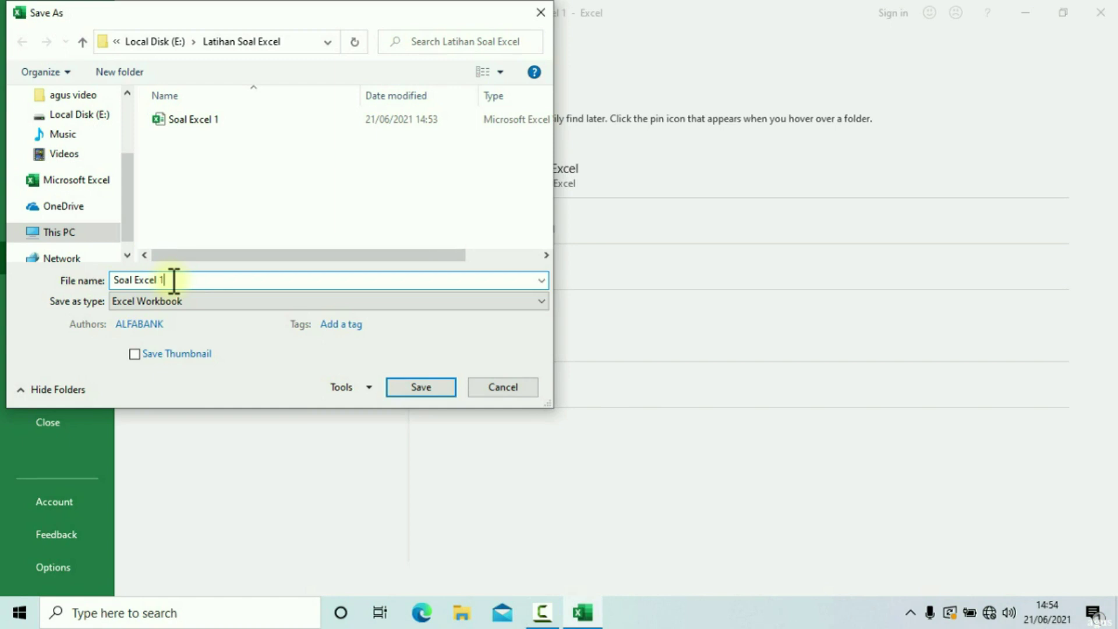
{"action": "key", "text": "BackSpace"}
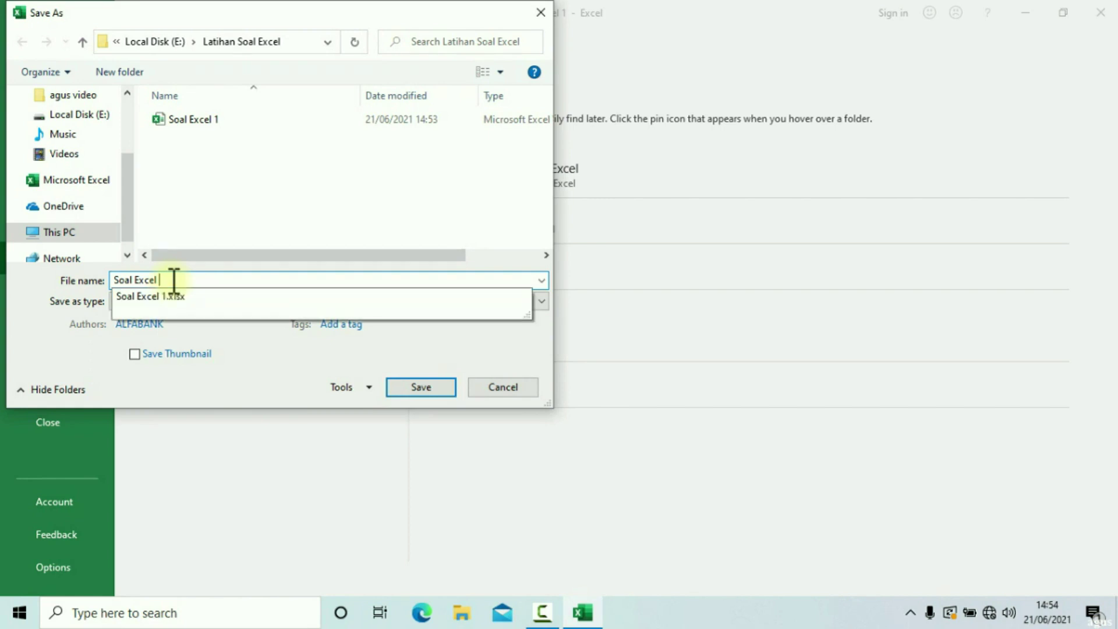
{"action": "type", "text": "2"}
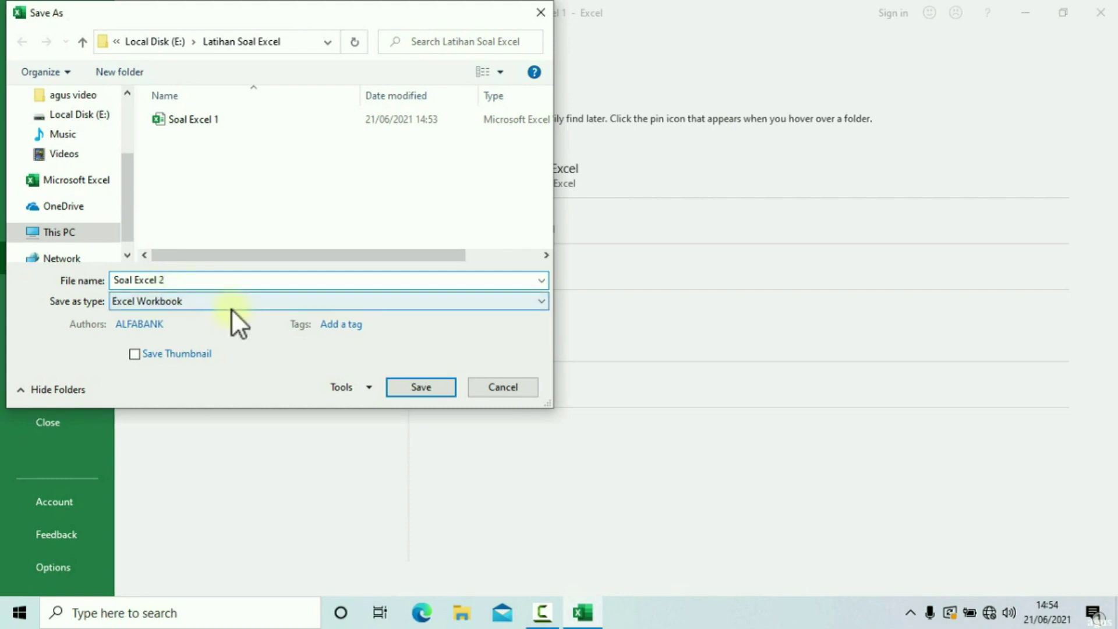
{"action": "left_click", "coordinate": [394, 382]}
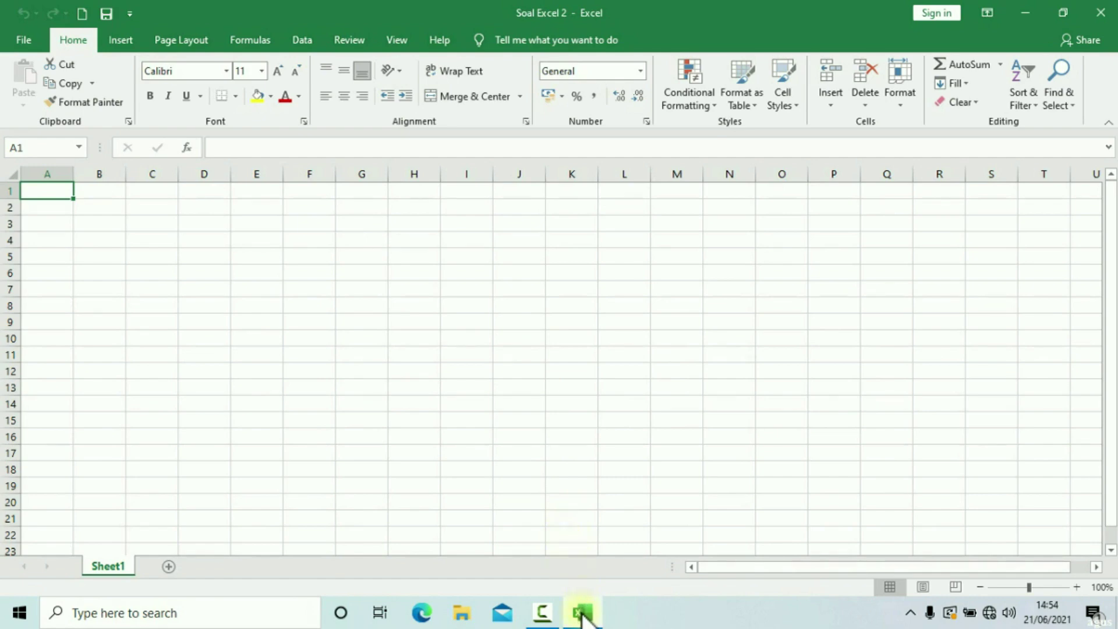
{"action": "mouse_move", "coordinate": [582, 616]}
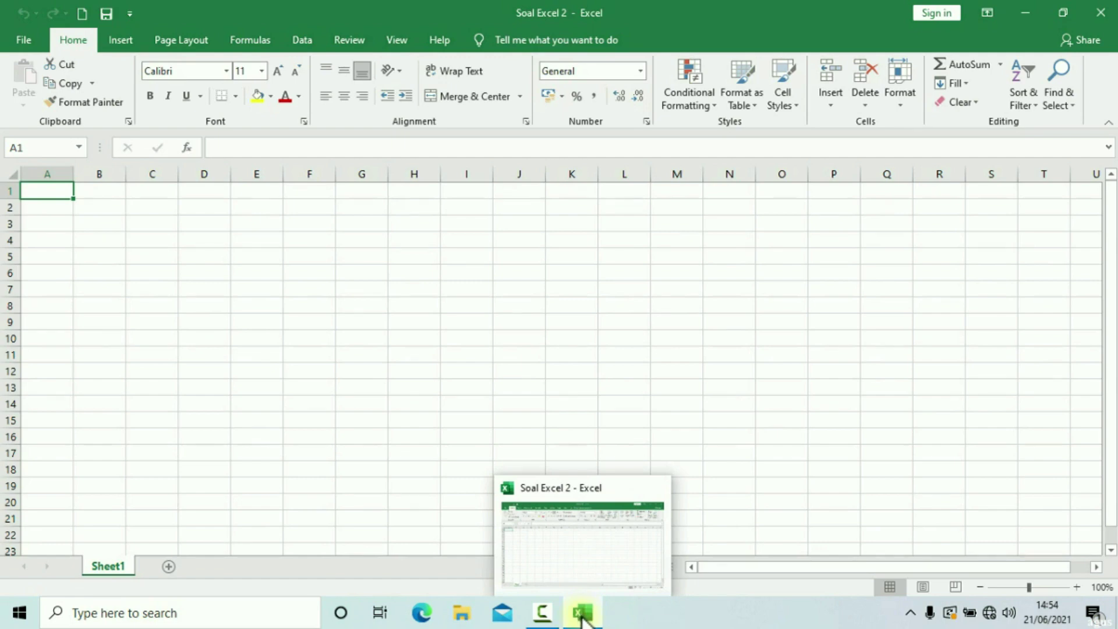
{"action": "left_click", "coordinate": [583, 616]}
{"action": "left_click", "coordinate": [583, 616]}
{"action": "left_click", "coordinate": [608, 468]}
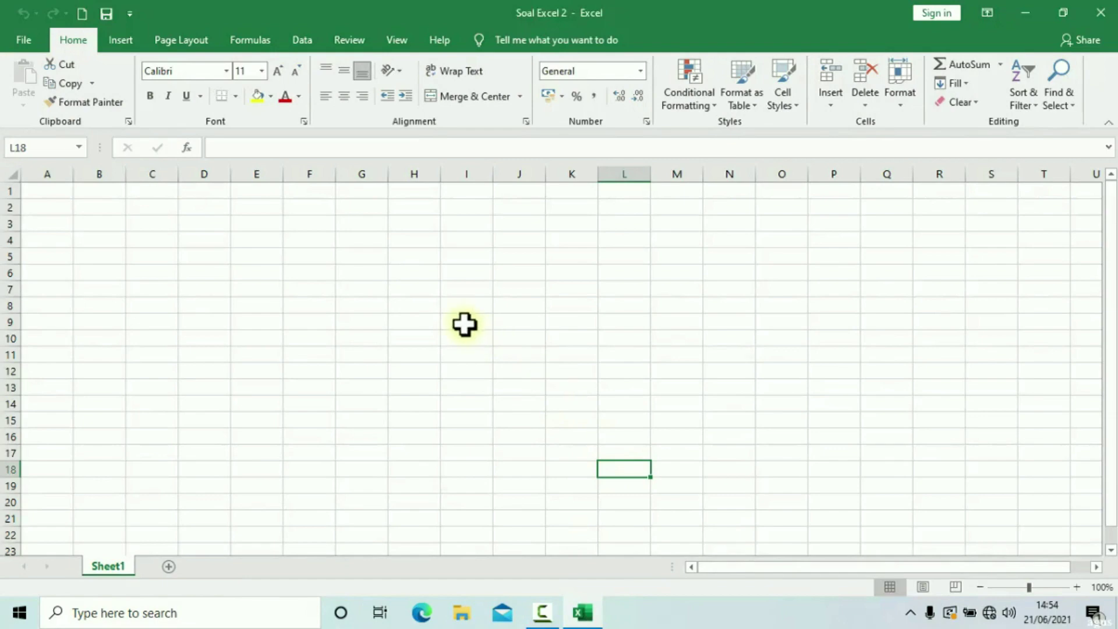